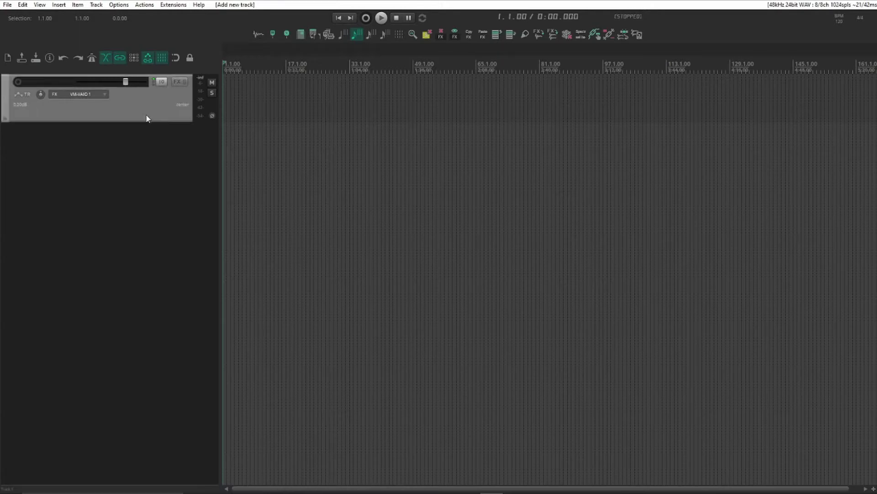
Step: Open the Add FX browser and move the Favorites folder down, below Channel Strips
key("f")
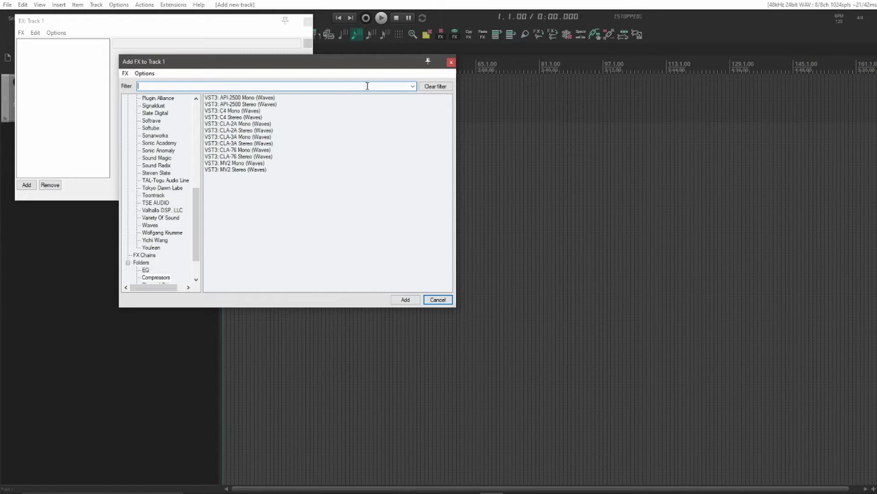
scroll(182, 256, "down", 2)
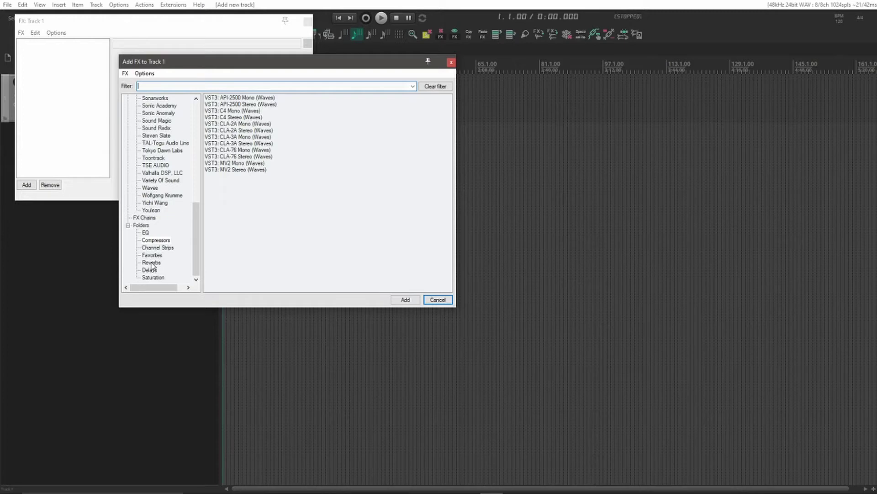
left_click_drag(153, 266, 154, 271)
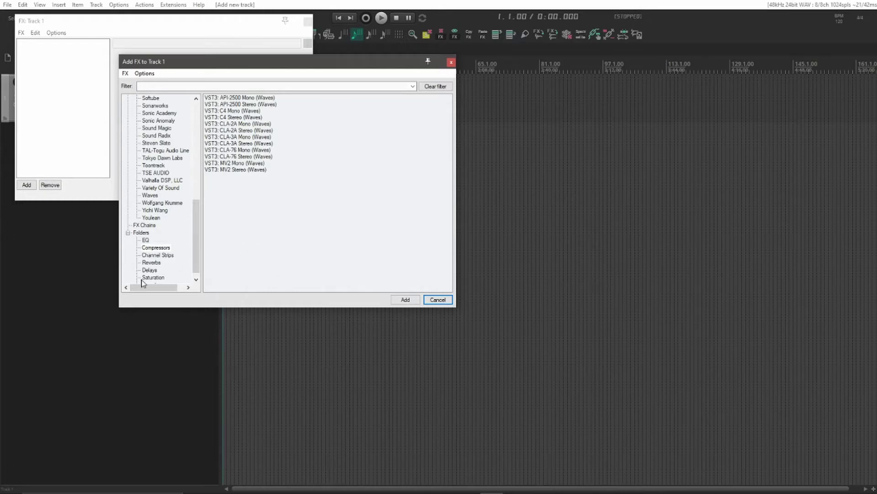
Step: Set the FX list to show only VST2 versions of duplicated plug-ins
left_click(144, 73)
mouse_move(149, 120)
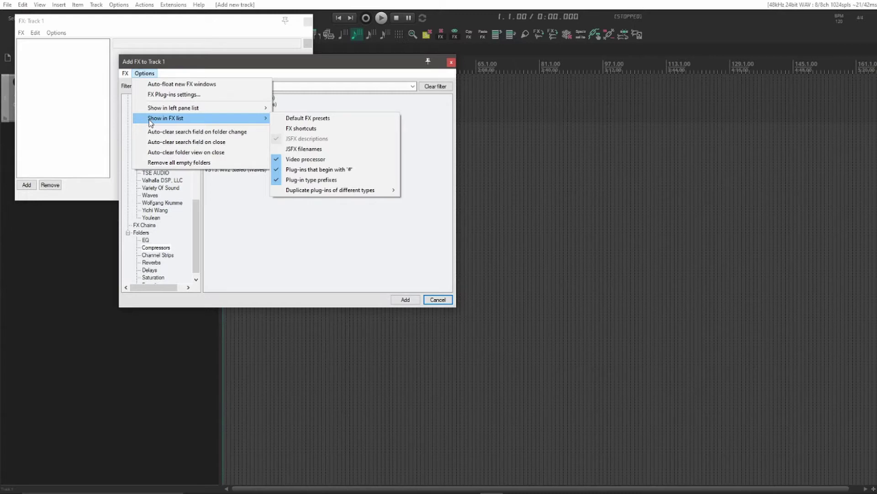
mouse_move(289, 189)
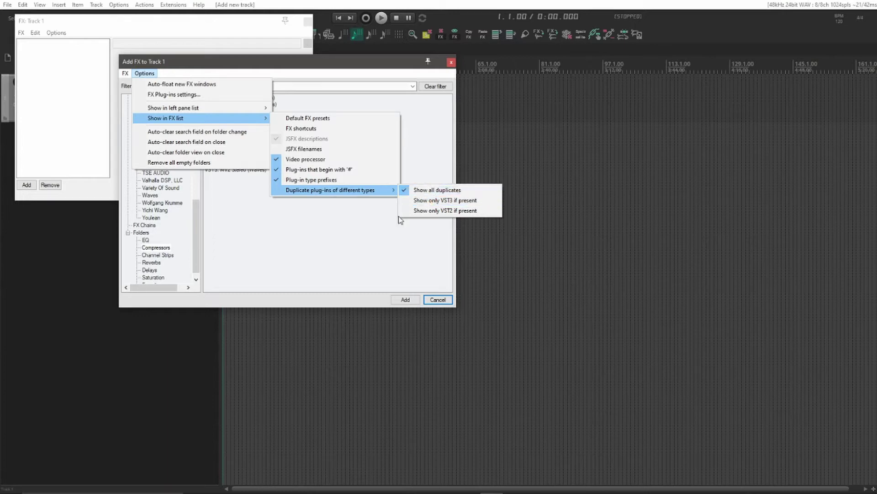
left_click(450, 211)
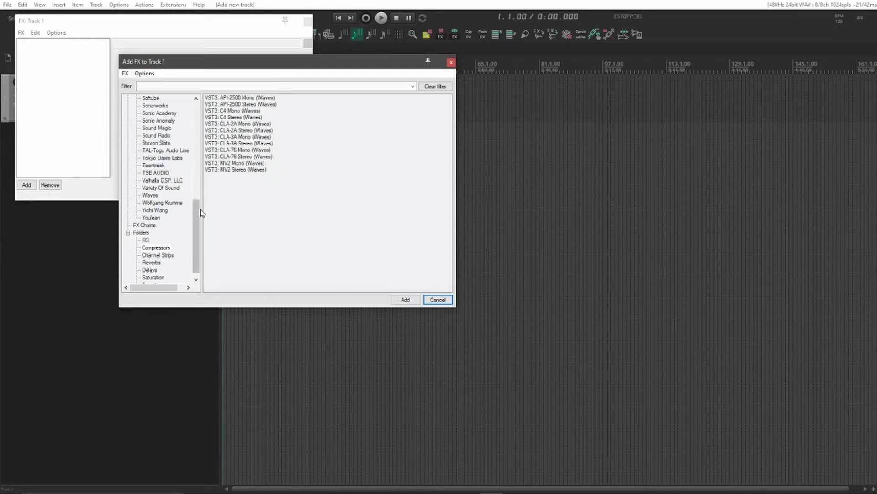
Step: Browse the developer list past Slate Digital and list the Softube plug-ins
scroll(199, 210, "up", 1)
left_click_drag(198, 210, 200, 169)
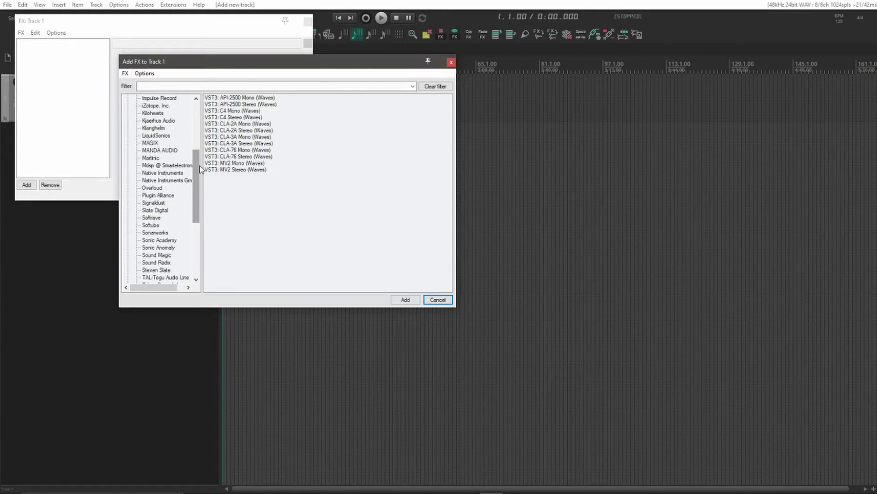
left_click(156, 210)
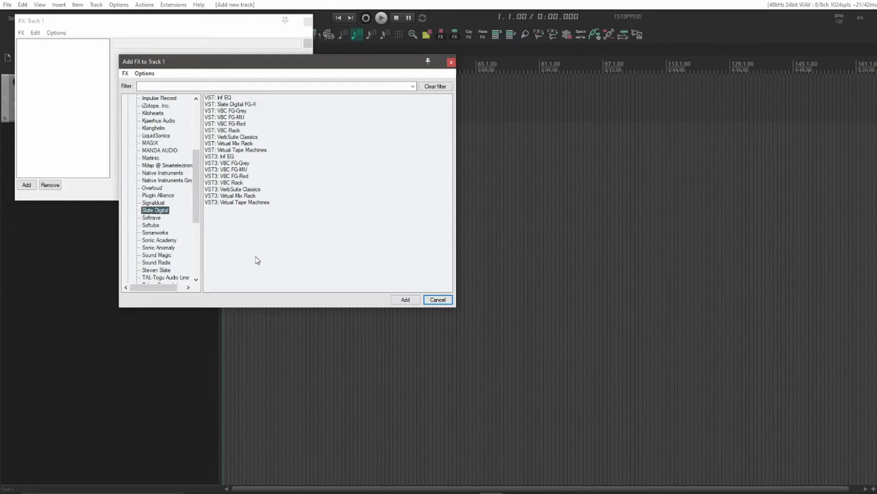
left_click(151, 225)
Step: Create a new 'Drawmer S73' track carrying the VST3 Drawmer S73 plug-in
left_click_drag(158, 19, 664, 70)
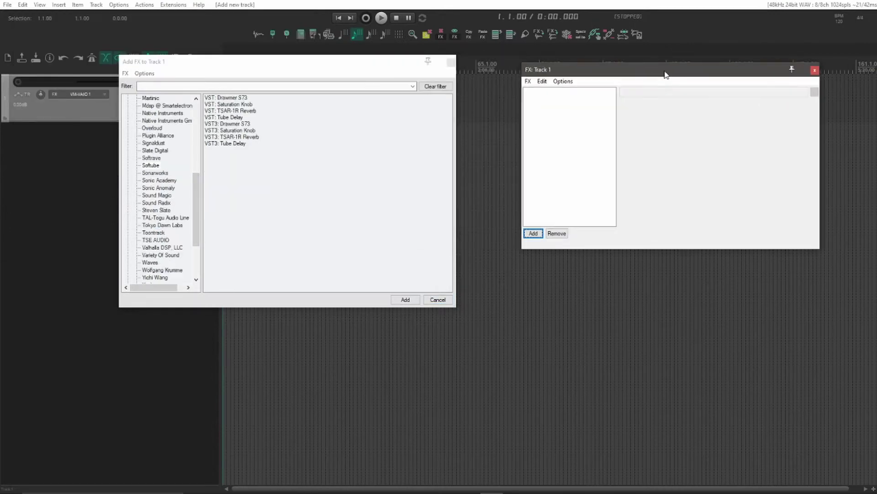
left_click_drag(236, 66, 349, 79)
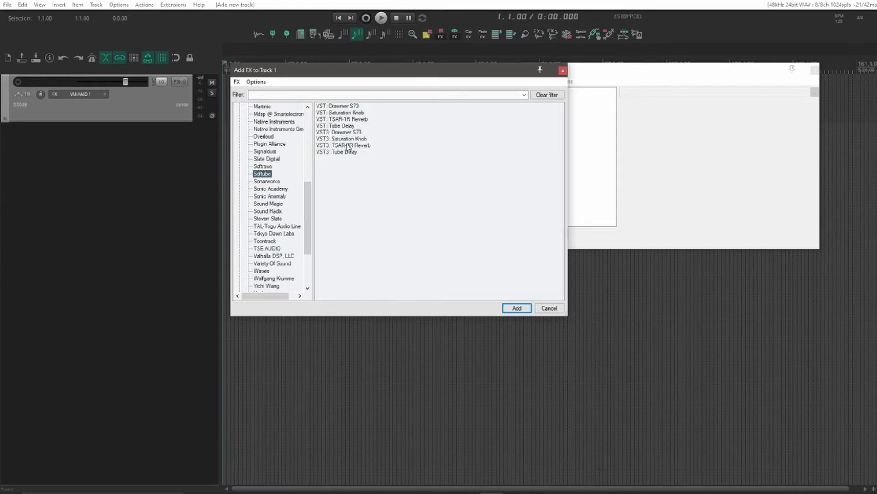
left_click(349, 133)
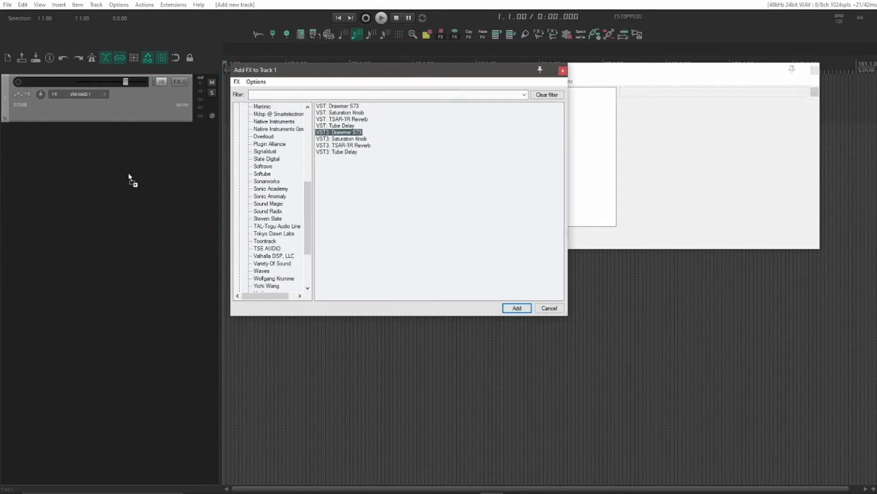
double_click(94, 187)
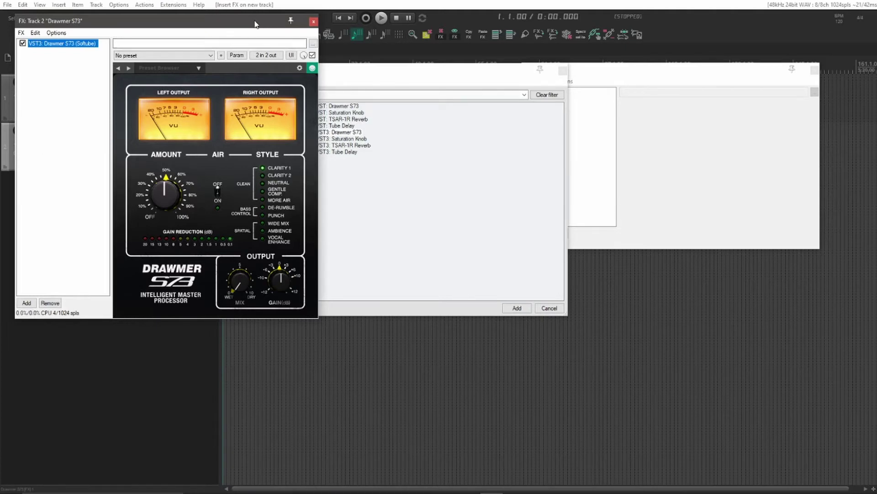
left_click_drag(255, 24, 529, 106)
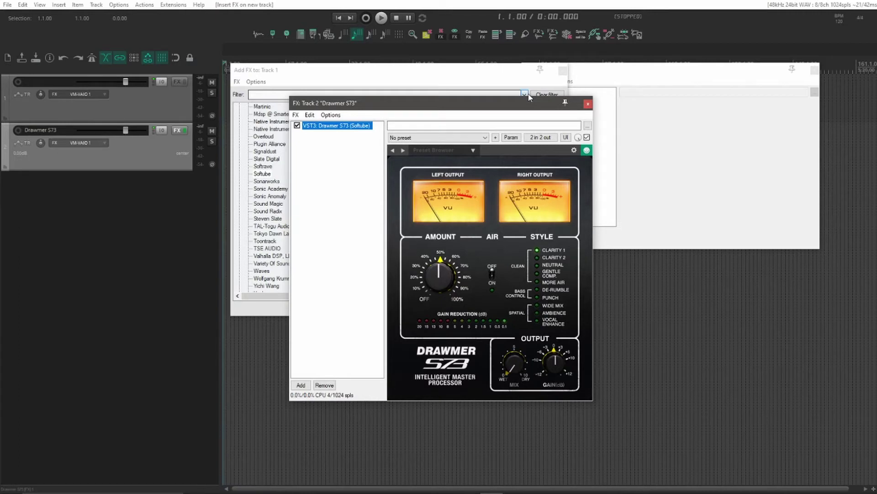
Step: Close the Drawmer S73 window and create bx_digital V3 mix, bx_opto and bx_subfilter tracks with their plug-ins
key("Escape")
left_click(332, 237, "ctrl")
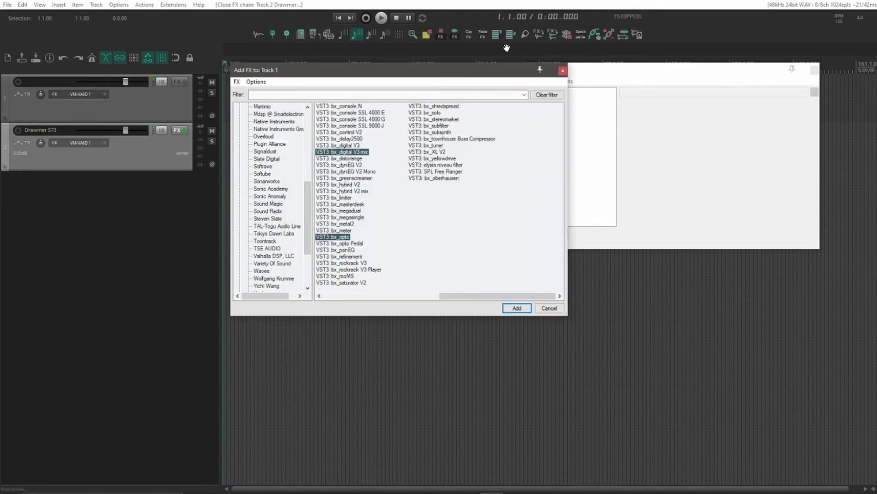
left_click(432, 127, "ctrl")
double_click(141, 242)
double_click(140, 242)
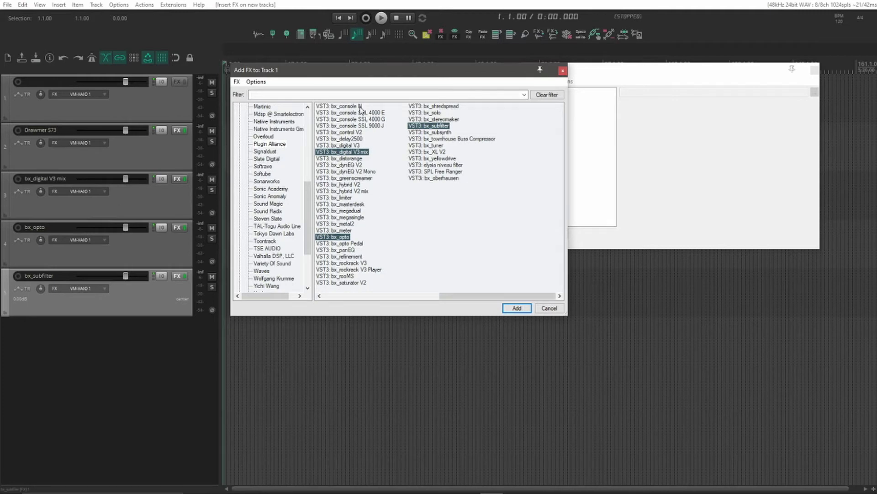
right_click(321, 156)
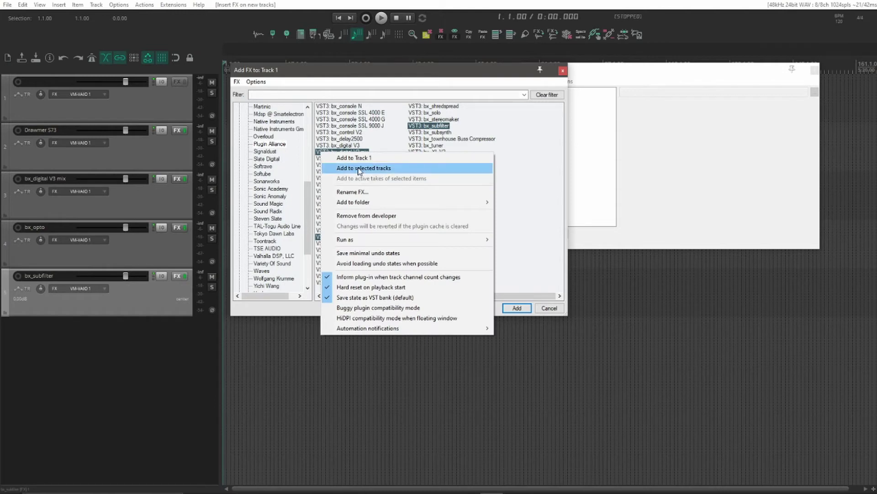
left_click(360, 169)
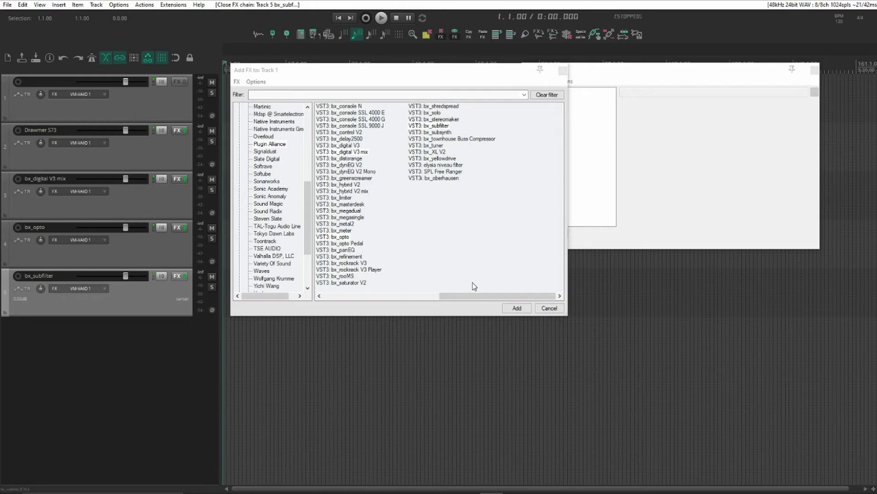
Step: Hide Cockos from the Add FX left pane via Options > Show in left pane list
left_click(433, 238)
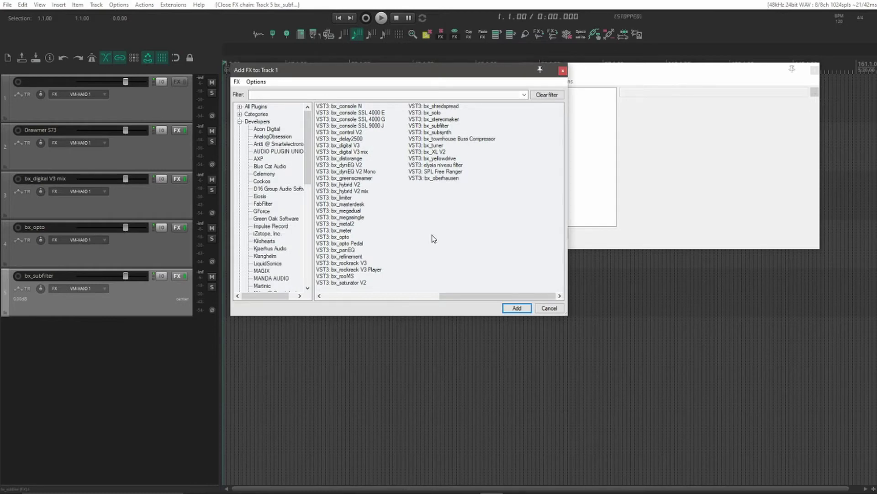
right_click(433, 238)
left_click(256, 81)
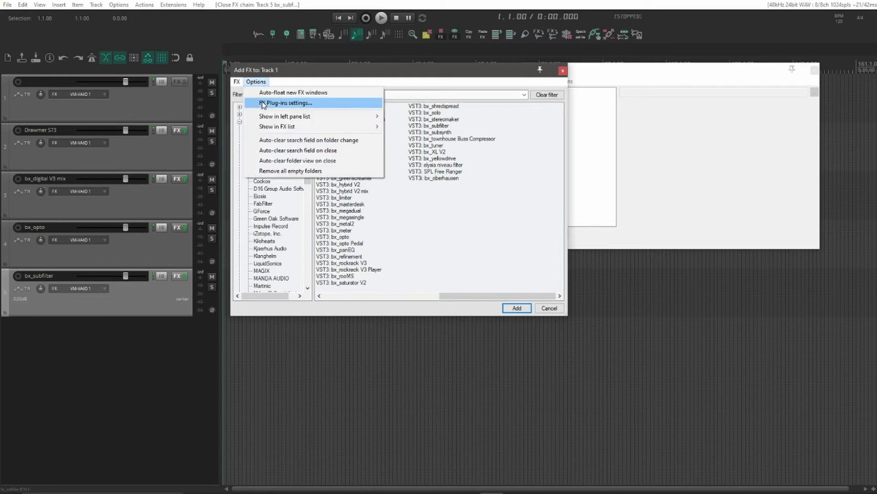
mouse_move(355, 120)
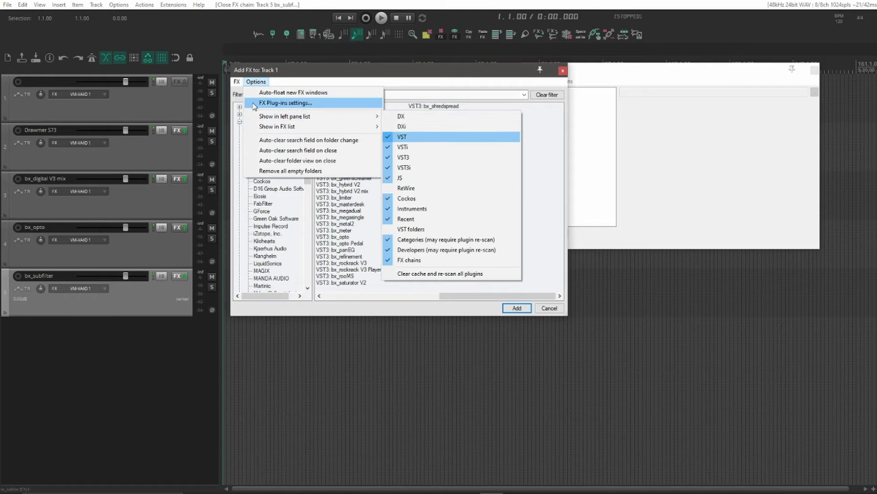
left_click(385, 73)
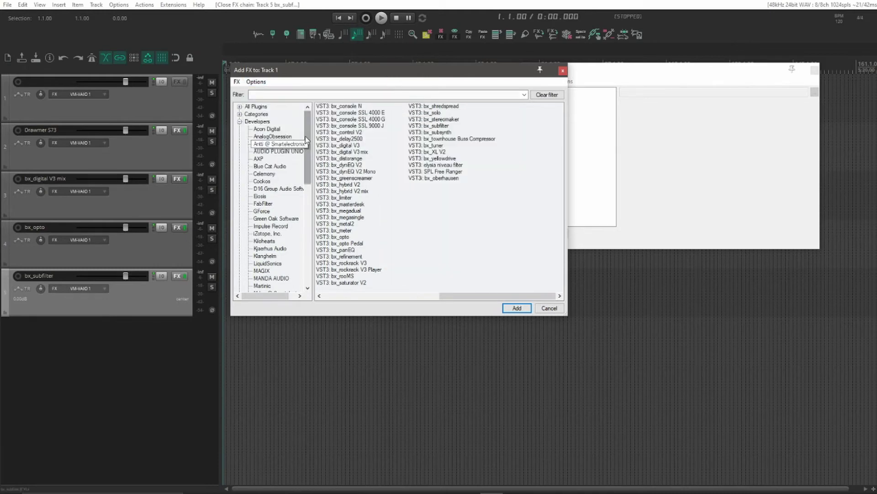
left_click(256, 82)
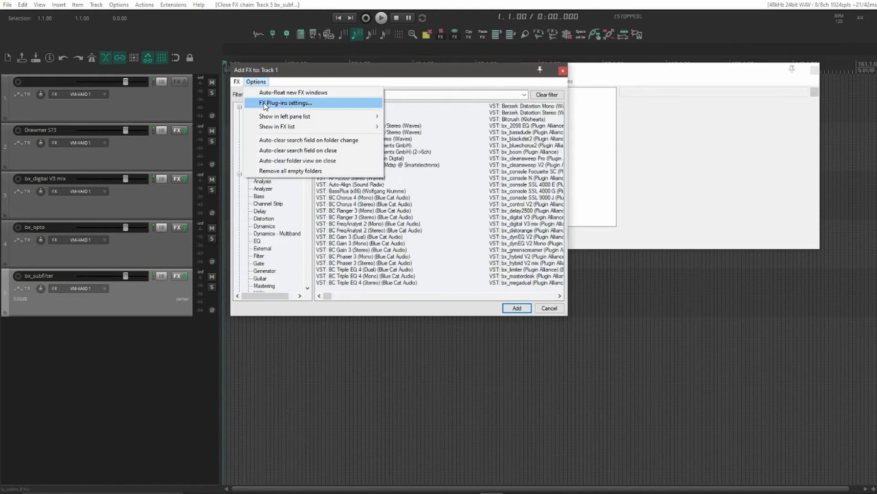
mouse_move(282, 117)
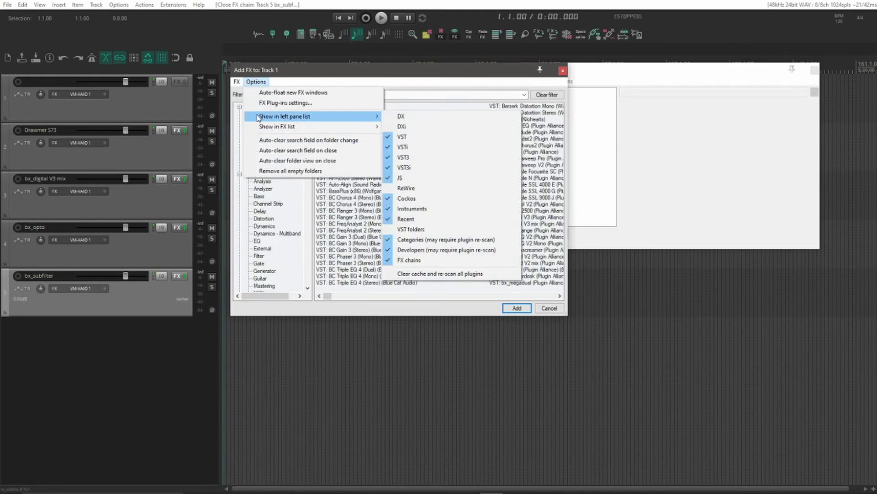
left_click(401, 199)
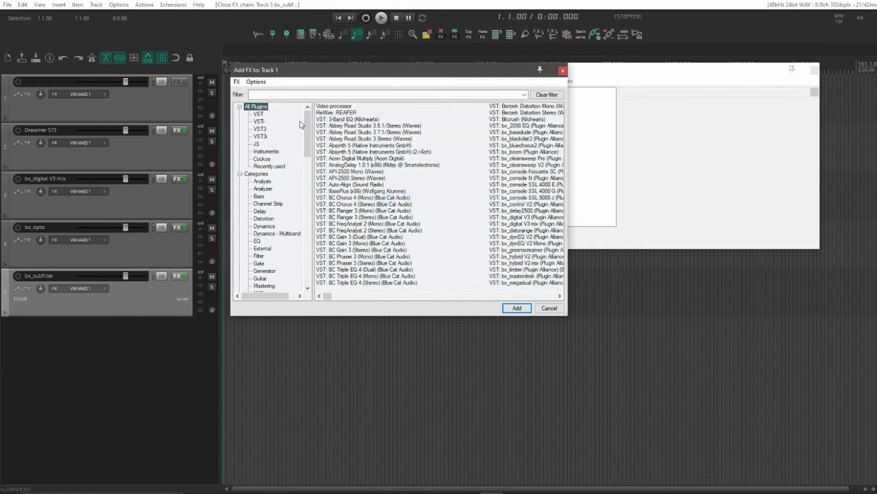
Step: Hide another left-pane entry, then list the seven saved FX chains
left_click(258, 82)
left_click(263, 128)
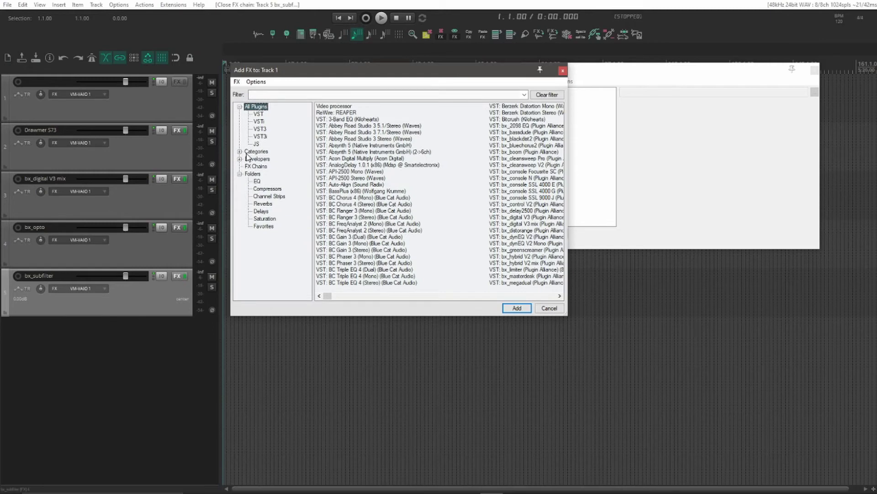
left_click(254, 166)
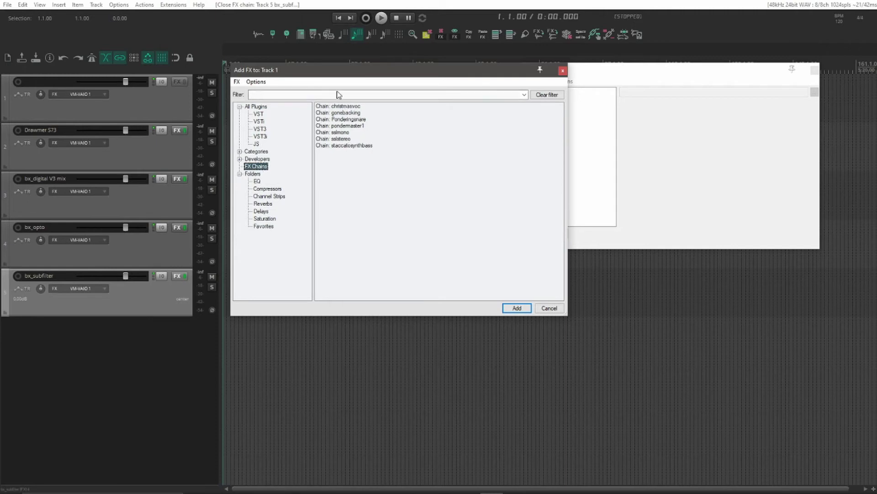
Step: Close Add FX and add a secondary 320 kbps CBR MP3 output to the render settings
key("Escape")
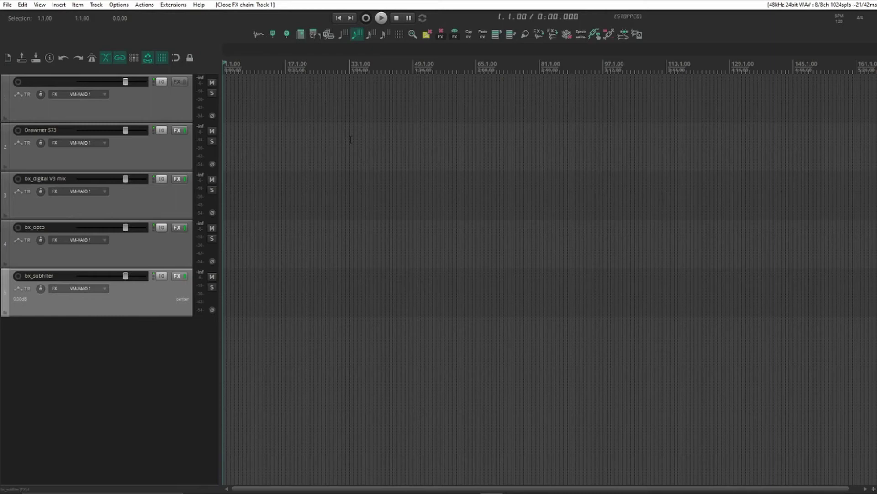
left_click(636, 34)
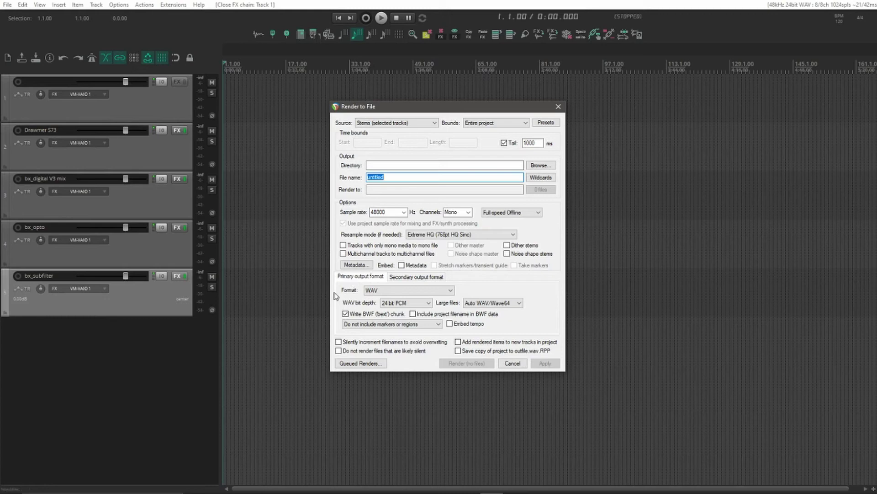
left_click(410, 278)
left_click(409, 290)
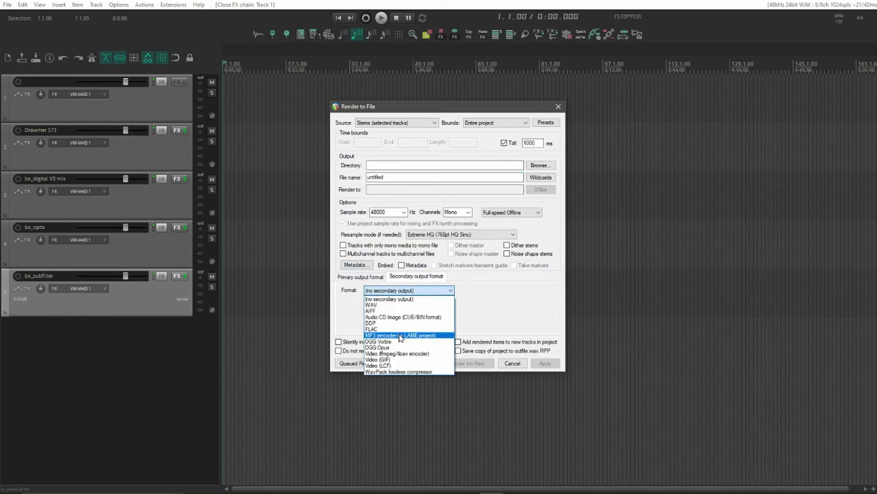
left_click(402, 330)
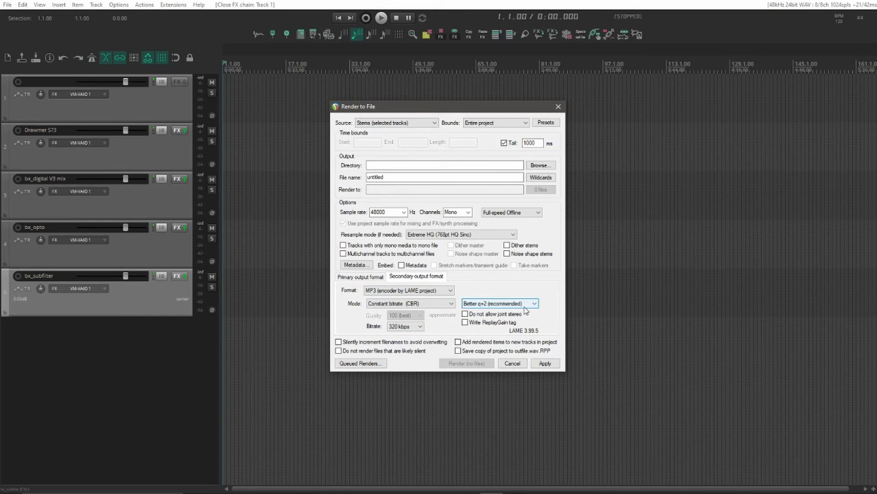
Step: Review the available schemes in the render Metadata editor, then close it
left_click(356, 266)
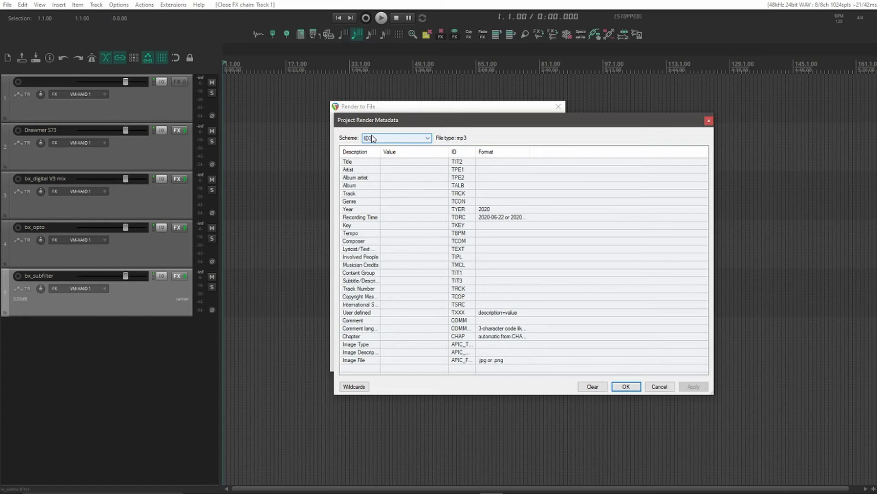
left_click(427, 138)
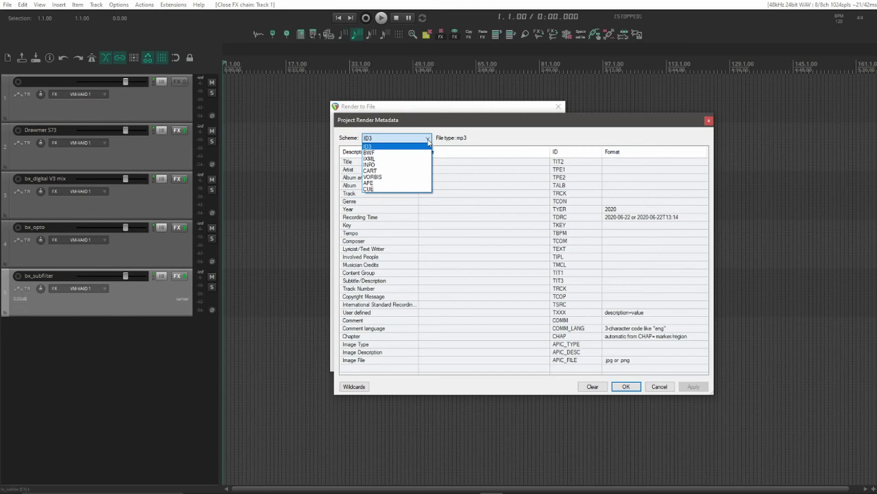
key("Escape")
key("Escape")
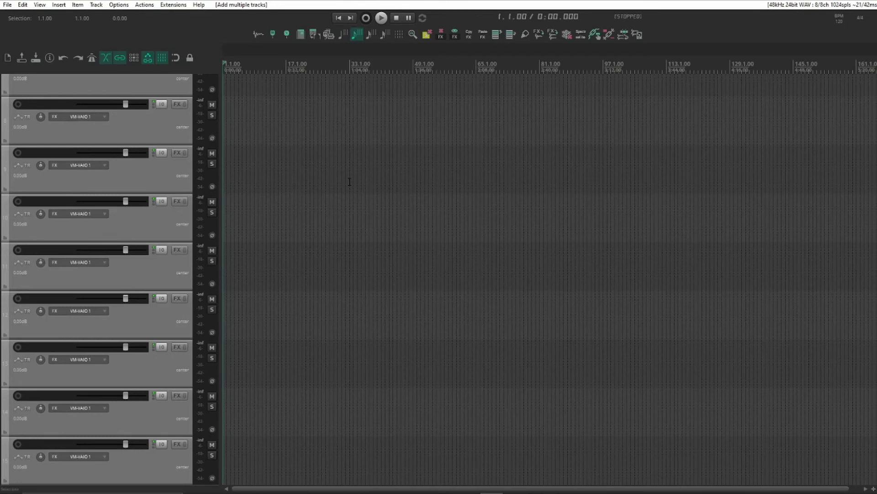
Step: Open the Mixer and browse the strips for Drawmer S73 and the three bx tracks
scroll(349, 182, "up", 6)
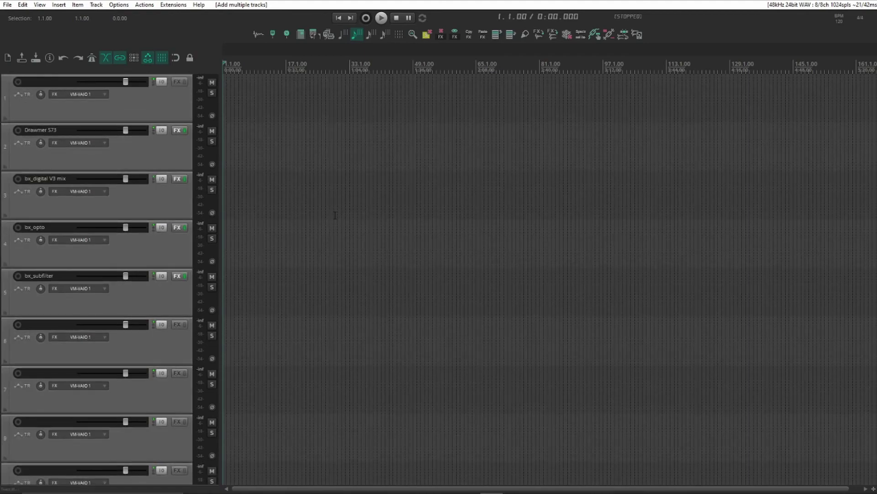
key("ctrl+m")
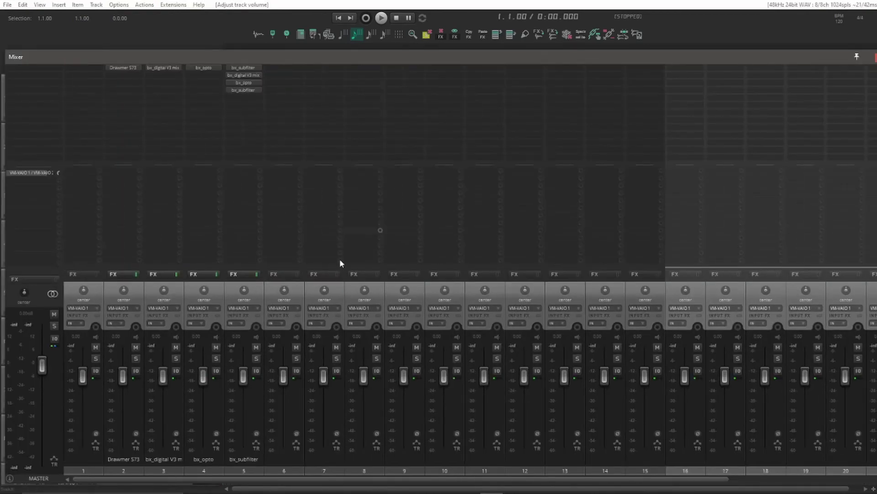
scroll(341, 479, "right", 5)
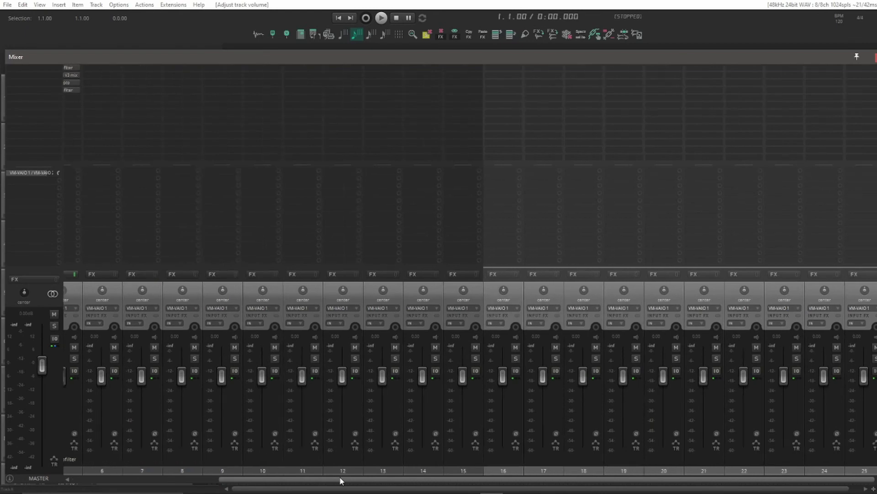
scroll(340, 479, "left", 5)
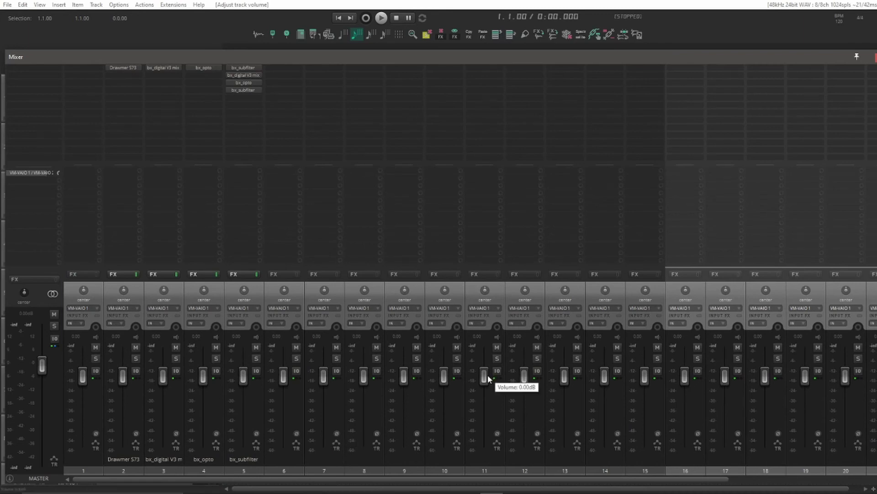
Step: Hide the Mixer and open grouping settings for the Drawmer S73 track
key("ctrl+m")
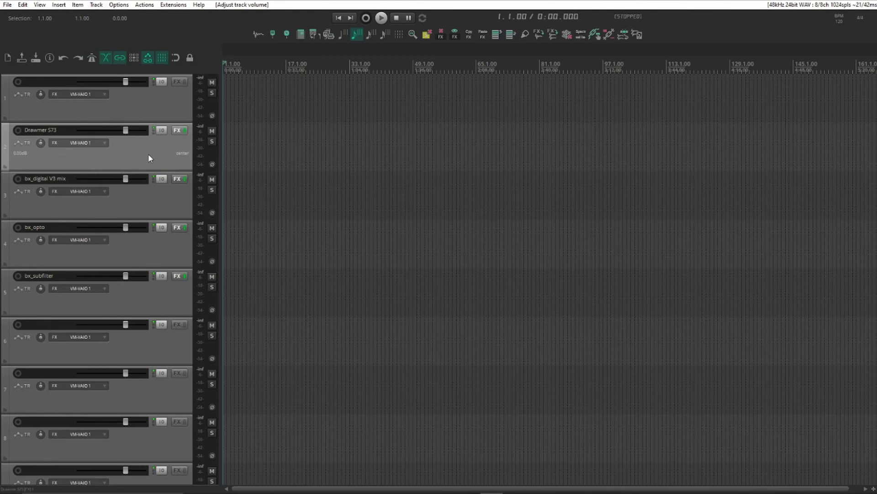
key("ctrl+g")
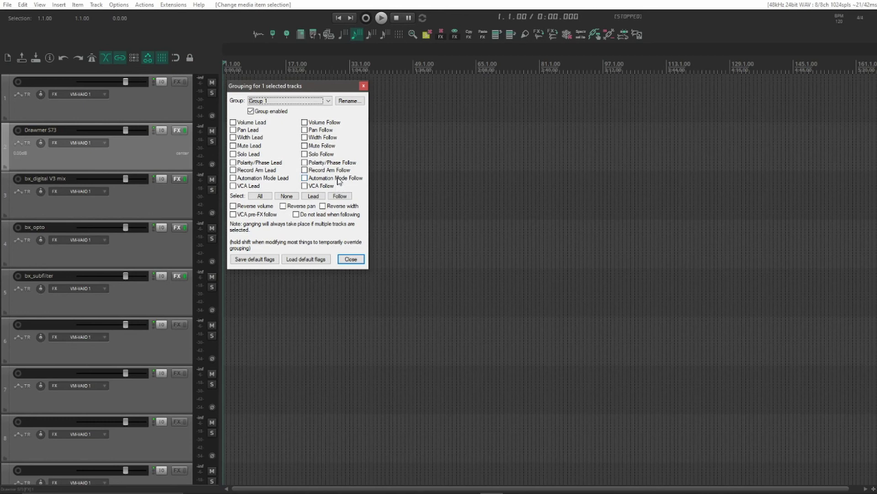
left_click(359, 259)
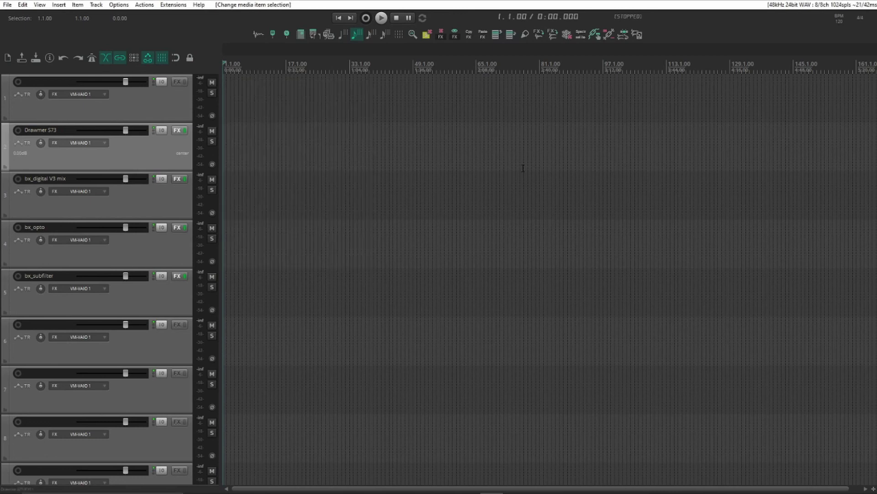